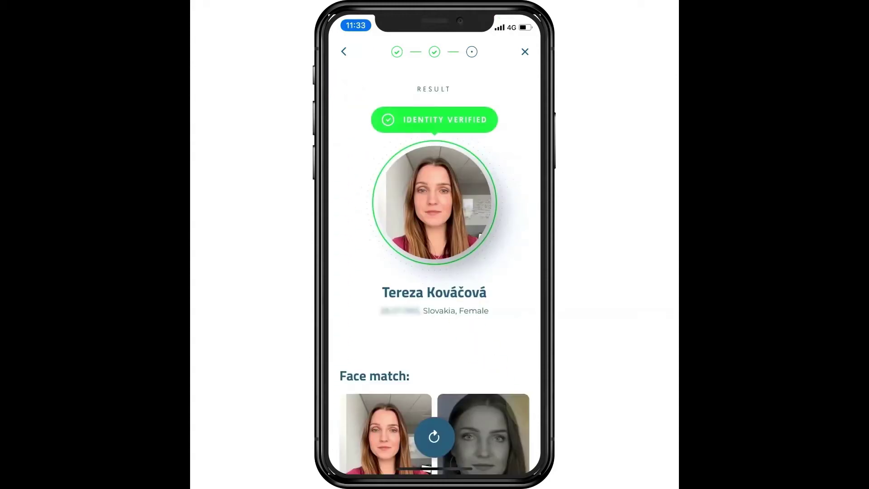
{"action": "scroll", "coordinate": [434, 272], "scroll_direction": "down", "scroll_amount": 5}
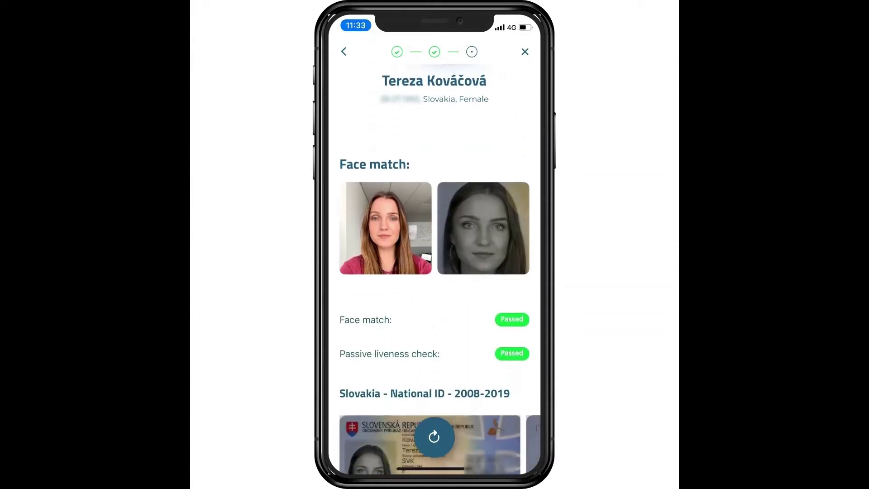
{"action": "scroll", "coordinate": [435, 271], "scroll_direction": "down", "scroll_amount": 4}
{"action": "scroll", "coordinate": [435, 271], "scroll_direction": "down", "scroll_amount": 3}
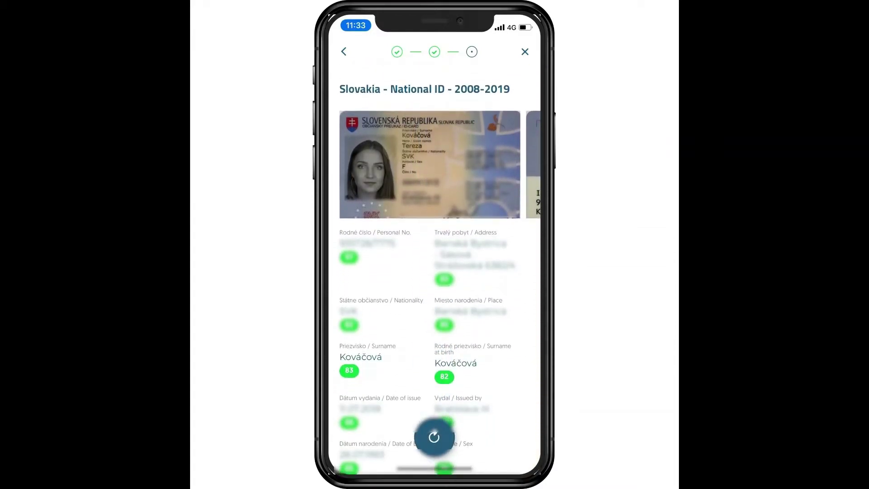
{"action": "scroll", "coordinate": [434, 165], "scroll_direction": "right", "scroll_amount": 3}
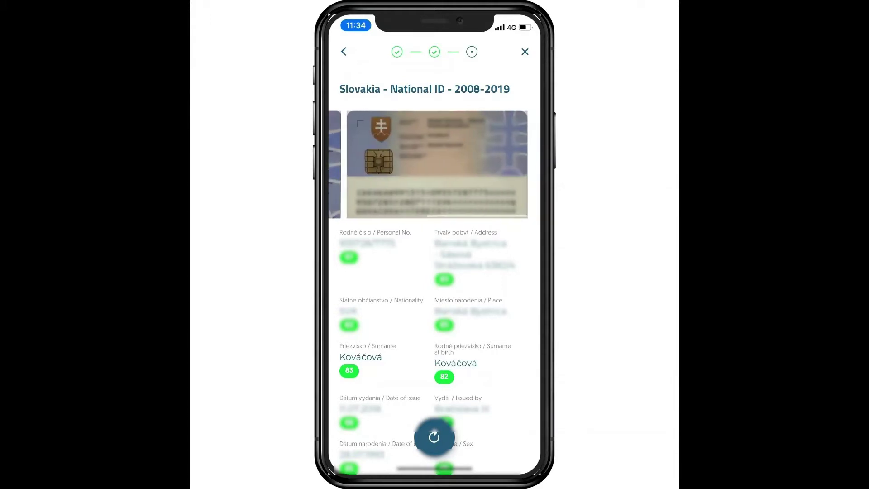
{"action": "scroll", "coordinate": [435, 165], "scroll_direction": "left", "scroll_amount": 3}
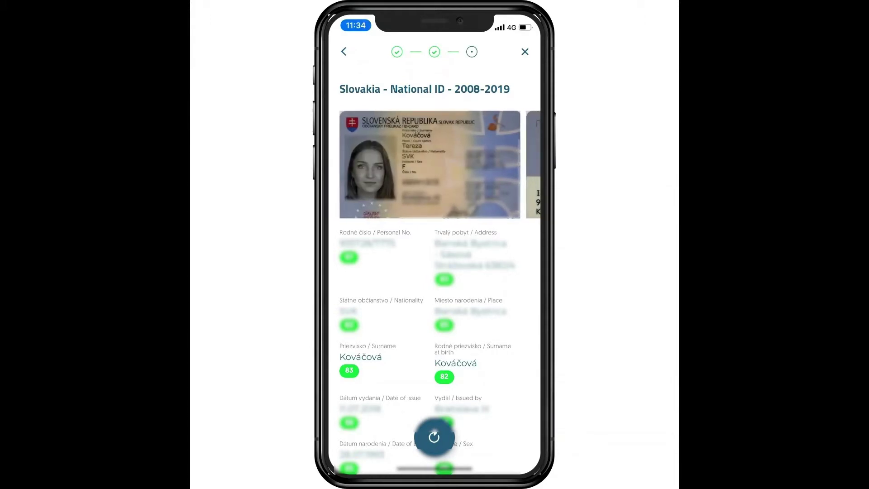
{"action": "scroll", "coordinate": [435, 272], "scroll_direction": "up", "scroll_amount": 7}
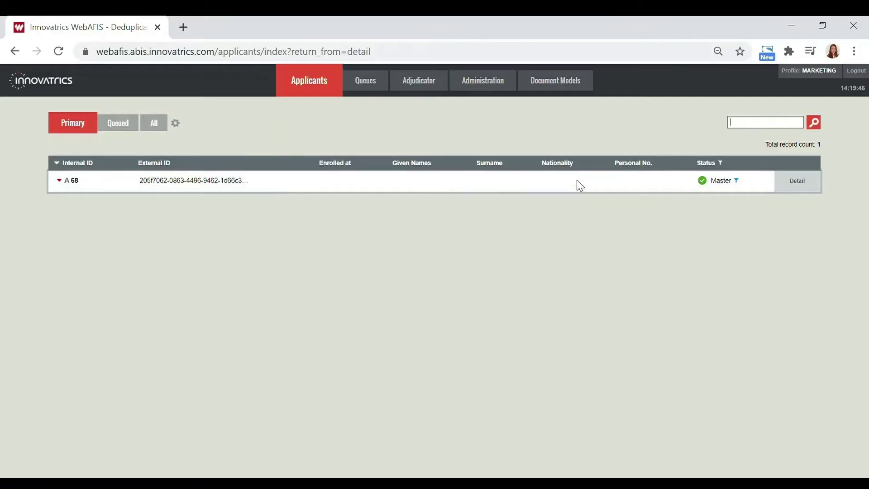
- Open applicant A 68's inspection page and scroll through its liveness, photograph and trust factor scores
{"action": "left_click", "coordinate": [795, 185]}
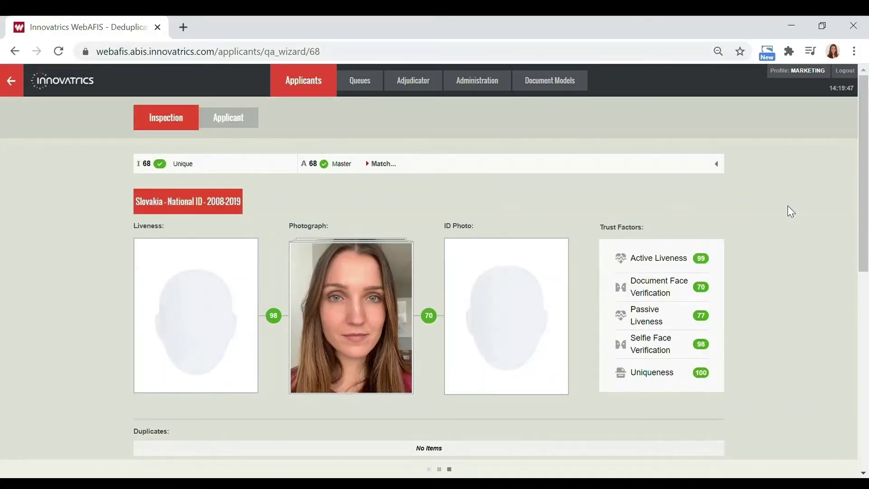
{"action": "scroll", "coordinate": [788, 207], "scroll_direction": "down", "scroll_amount": 2}
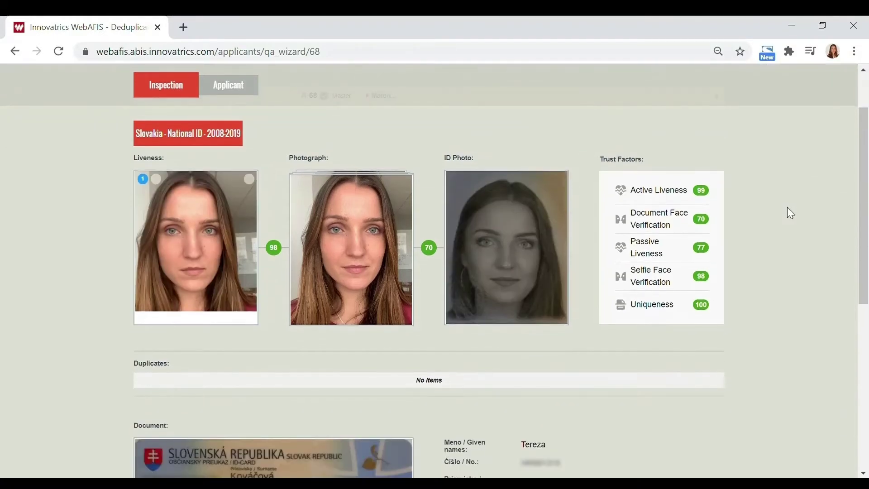
{"action": "scroll", "coordinate": [786, 208], "scroll_direction": "up", "scroll_amount": 2}
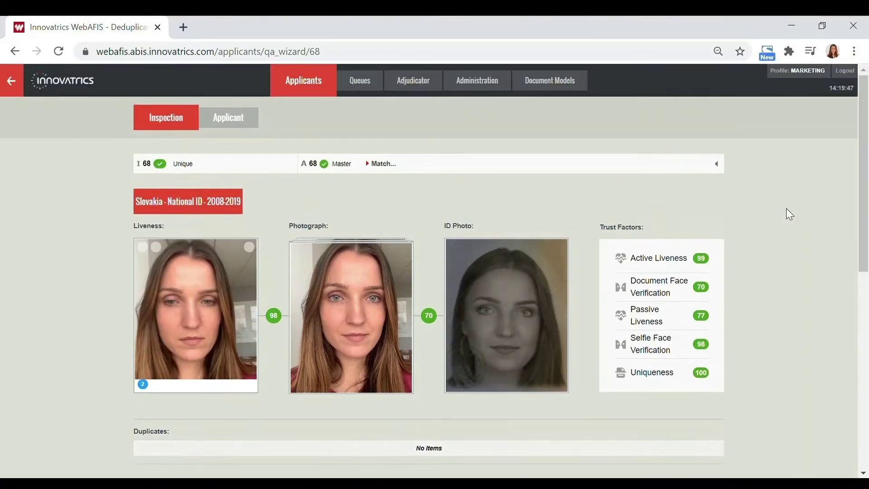
{"action": "left_click", "coordinate": [176, 299]}
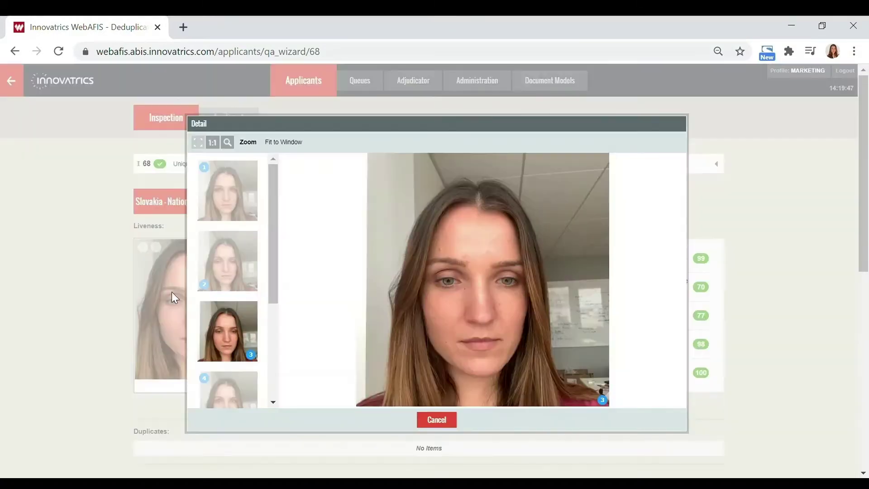
{"action": "left_click", "coordinate": [240, 269]}
{"action": "left_click", "coordinate": [232, 201]}
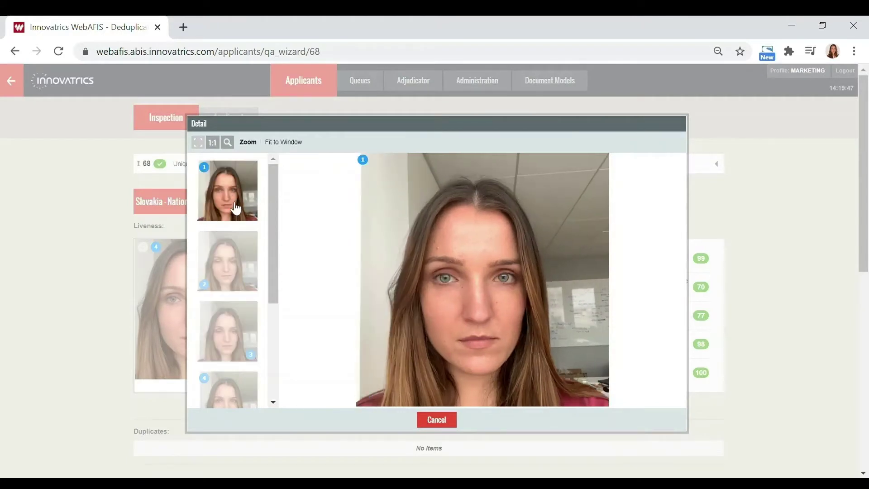
{"action": "left_click", "coordinate": [229, 389]}
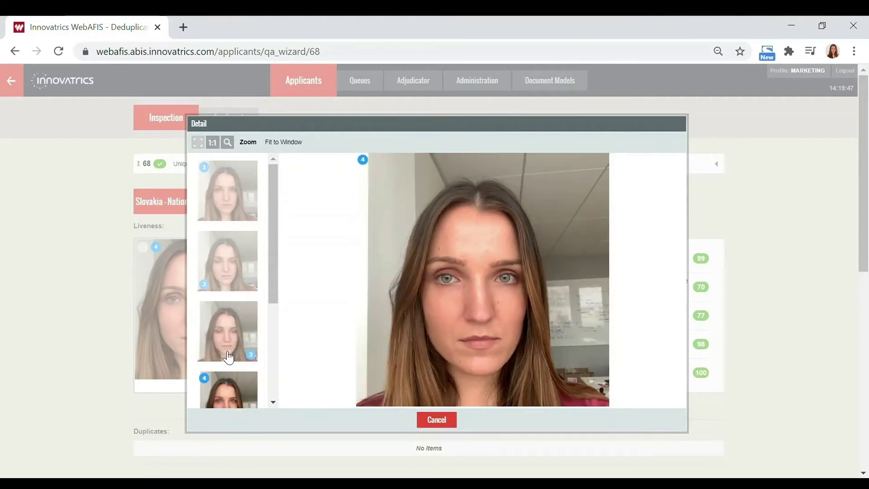
{"action": "left_click", "coordinate": [230, 390]}
{"action": "left_click", "coordinate": [435, 420]}
{"action": "mouse_move", "coordinate": [378, 351]}
{"action": "mouse_move", "coordinate": [366, 209]}
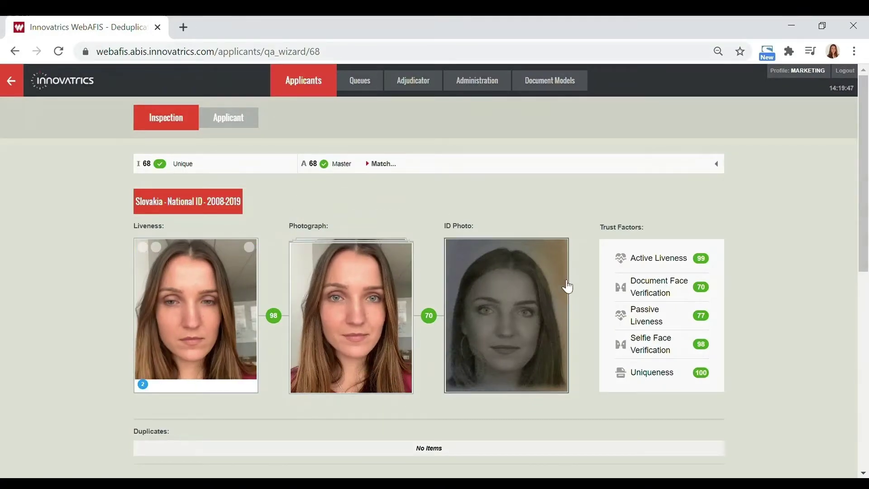
{"action": "left_click", "coordinate": [552, 297]}
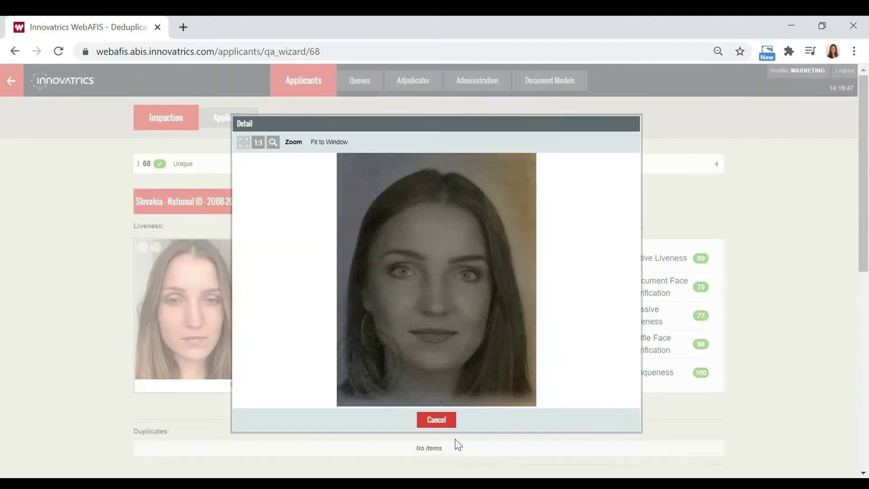
{"action": "left_click", "coordinate": [436, 420]}
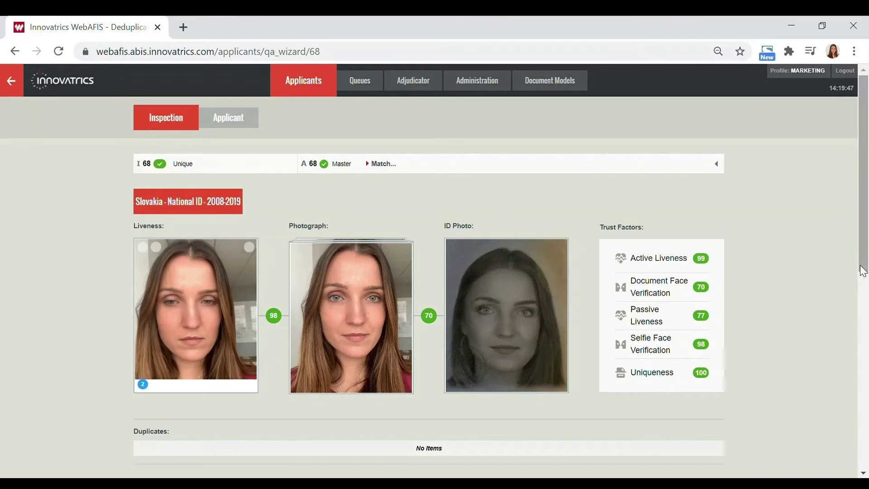
- Scroll down to applicant 68's Document section showing the ID card front, back and extracted fields
{"action": "left_click_drag", "start_coordinate": [862, 270], "coordinate": [862, 304]}
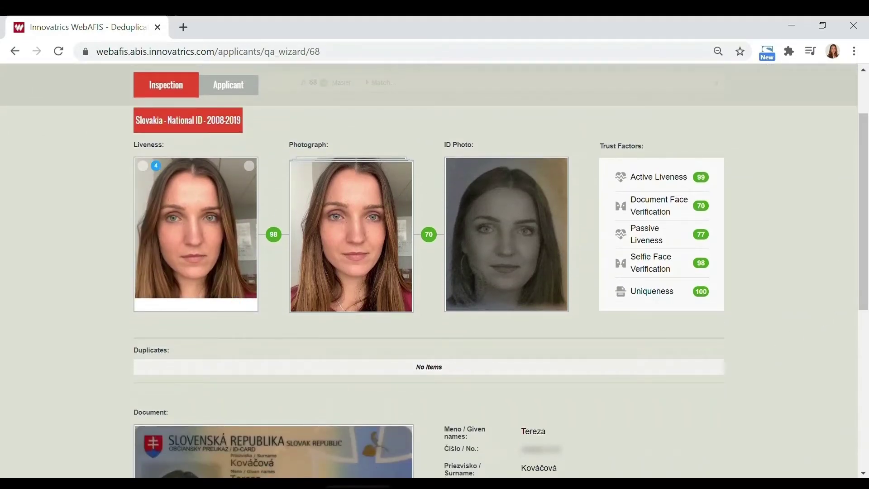
{"action": "left_click_drag", "start_coordinate": [863, 267], "coordinate": [861, 411]}
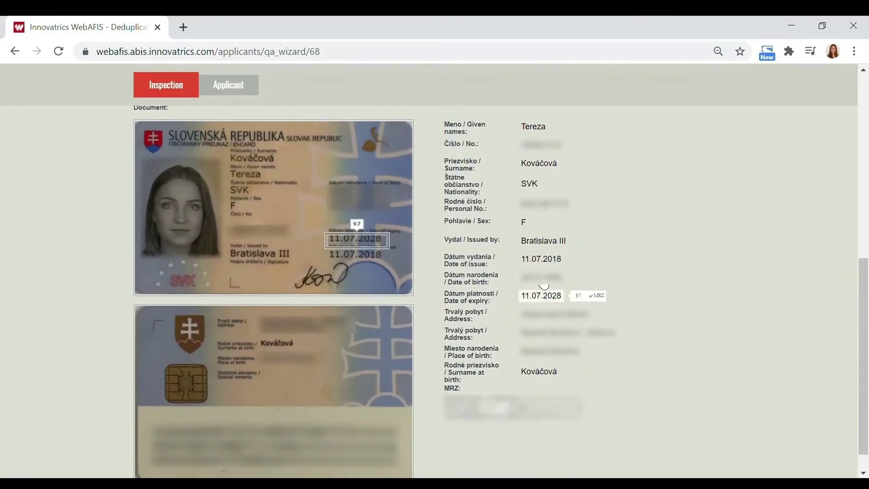
{"action": "mouse_move", "coordinate": [530, 131]}
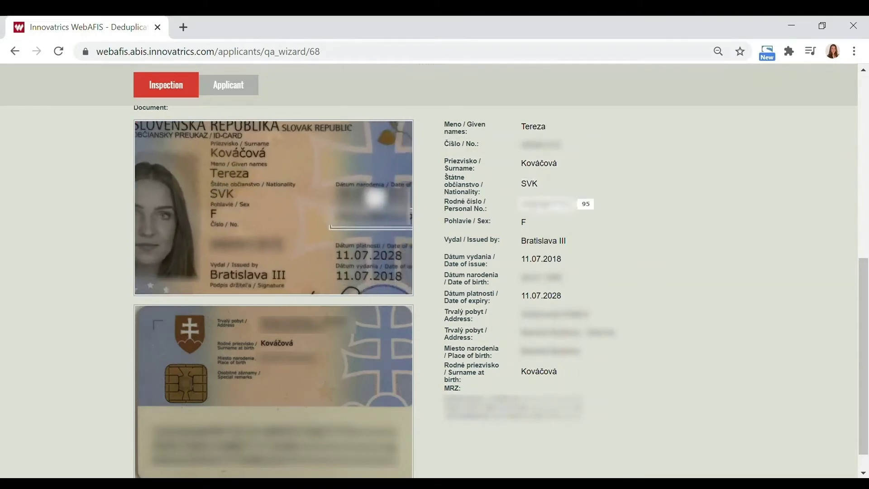
{"action": "mouse_move", "coordinate": [530, 229]}
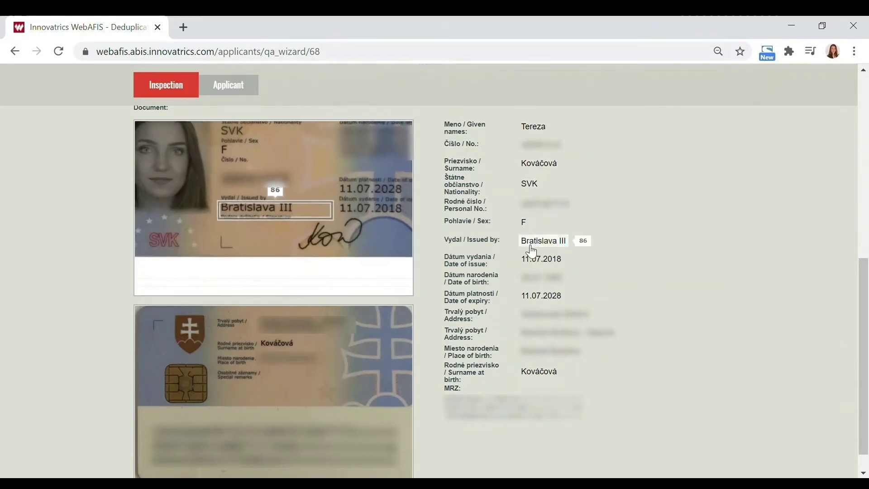
{"action": "mouse_move", "coordinate": [535, 288]}
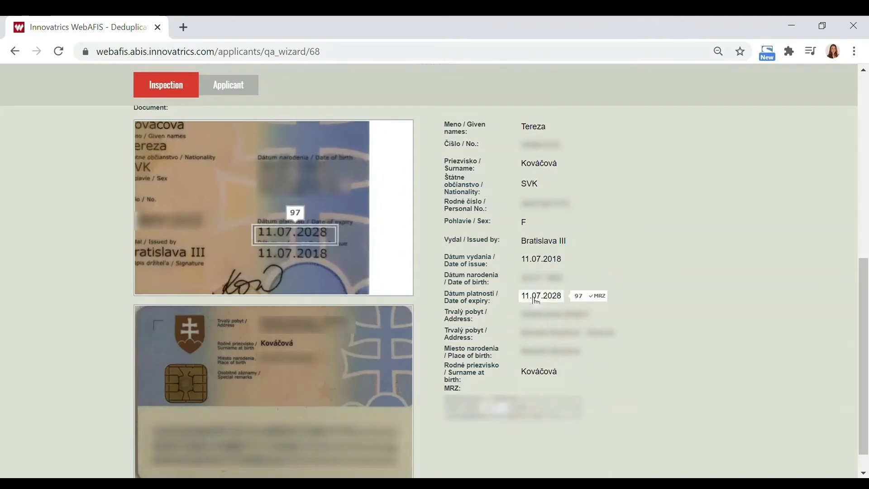
{"action": "mouse_move", "coordinate": [539, 375]}
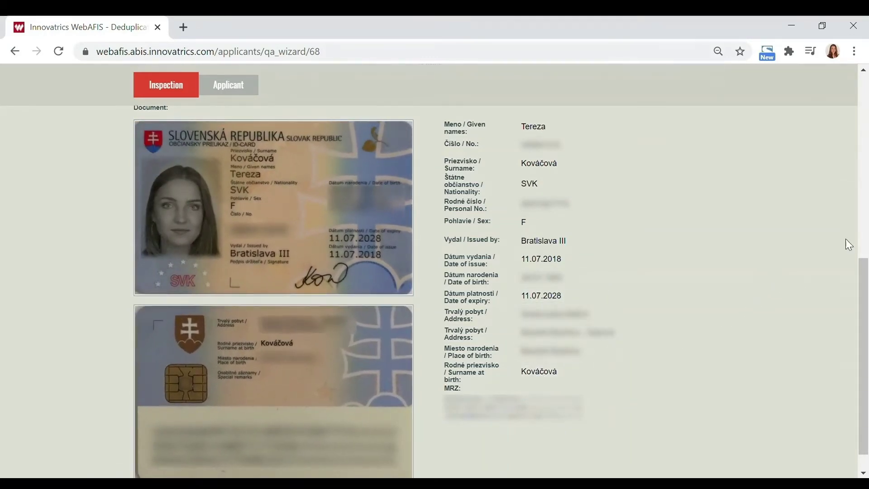
{"action": "left_click_drag", "start_coordinate": [864, 271], "coordinate": [856, 68]}
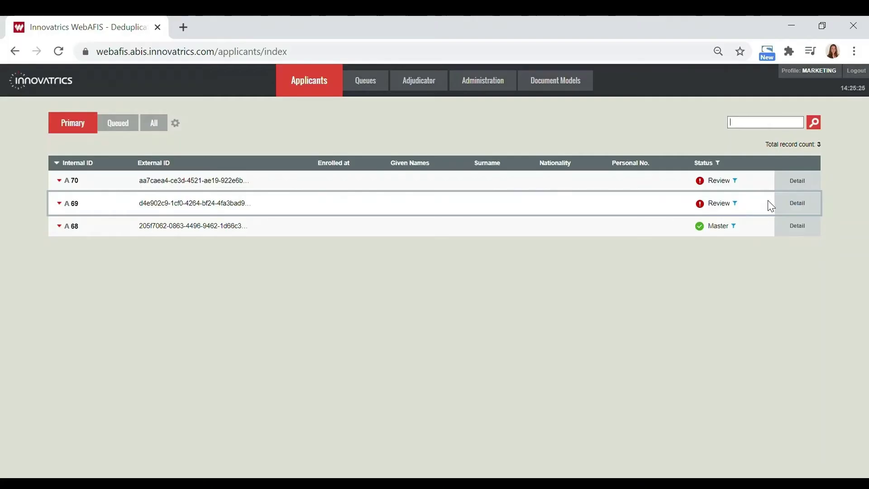
- Open applicant A 69's inspection page and step through each liveness photo in the viewer
{"action": "left_click", "coordinate": [804, 205]}
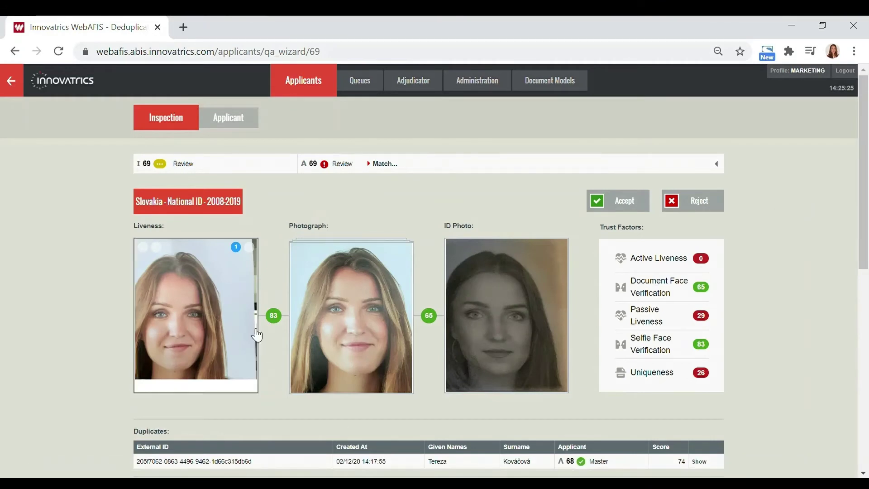
{"action": "left_click", "coordinate": [225, 291]}
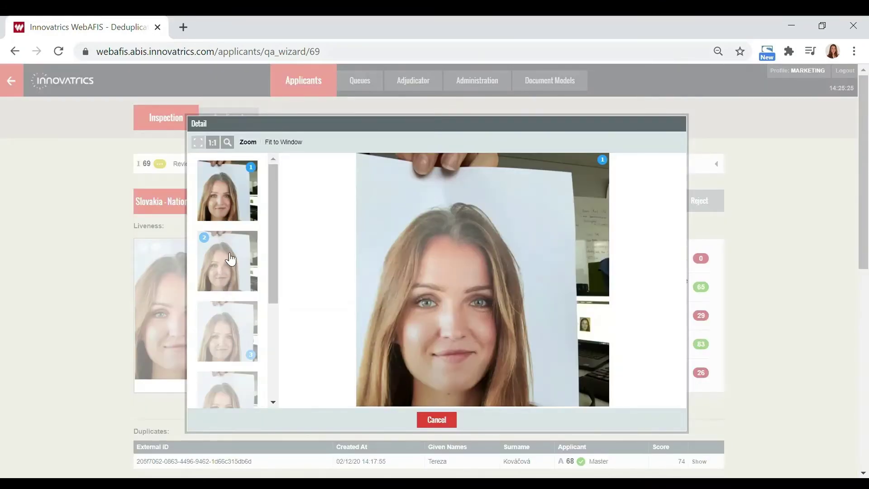
{"action": "left_click", "coordinate": [241, 337]}
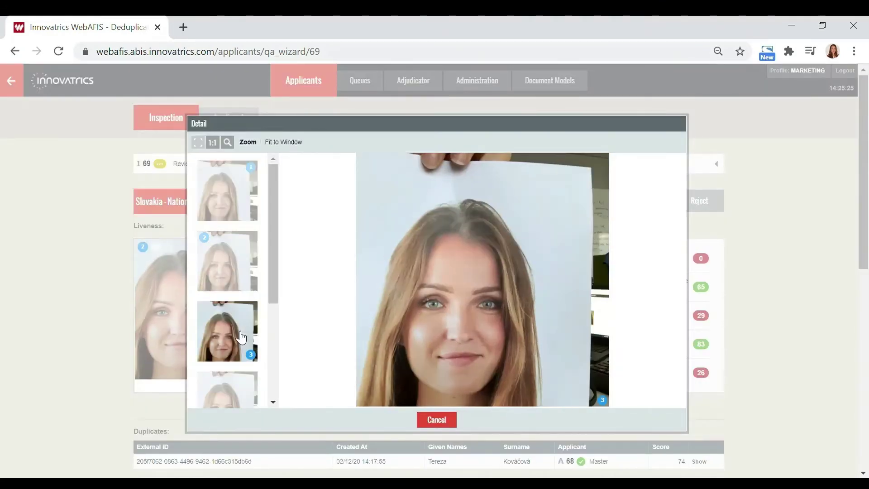
{"action": "scroll", "coordinate": [240, 336], "scroll_direction": "down", "scroll_amount": 1}
{"action": "left_click", "coordinate": [239, 334]}
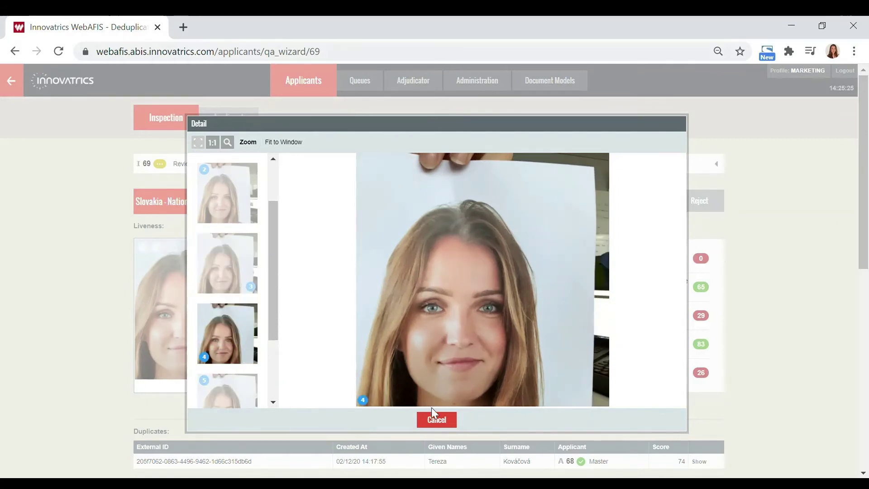
{"action": "scroll", "coordinate": [238, 382], "scroll_direction": "down", "scroll_amount": 2}
{"action": "left_click", "coordinate": [237, 380]}
{"action": "left_click", "coordinate": [433, 419]}
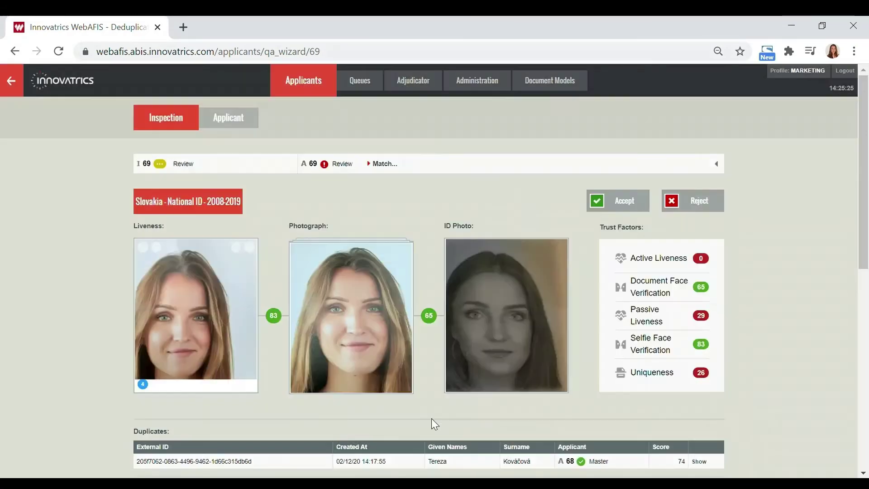
{"action": "mouse_move", "coordinate": [374, 349]}
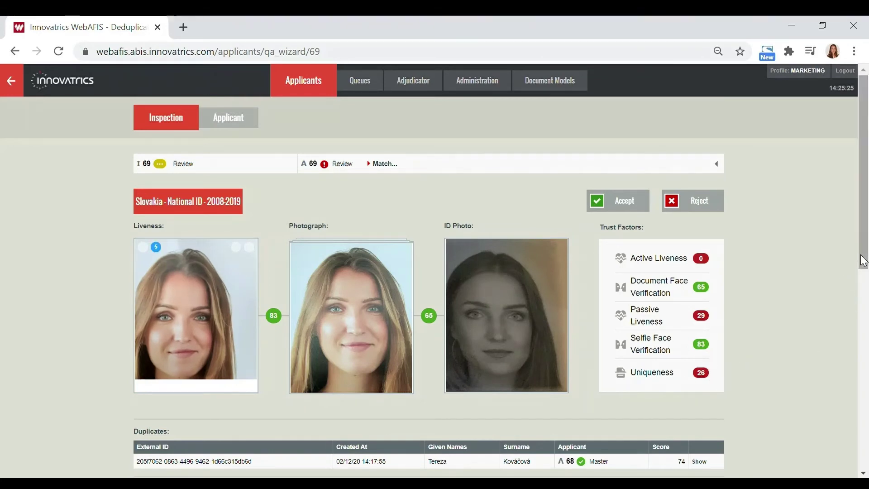
- Scroll down to applicant 69's Duplicates table listing master A 68 with score 74
{"action": "scroll", "coordinate": [863, 258], "scroll_direction": "down", "scroll_amount": 1}
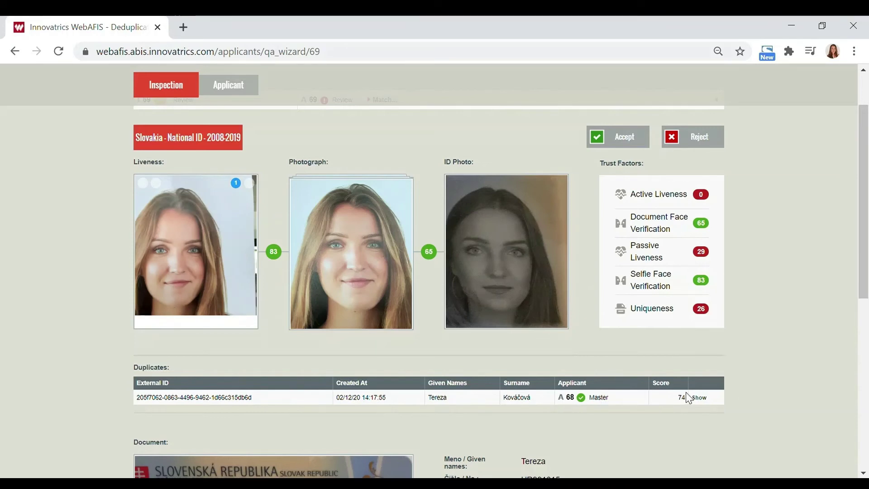
- Open duplicate A 68 to compare its trust factors, then return to applicant A 69
{"action": "left_click", "coordinate": [700, 397]}
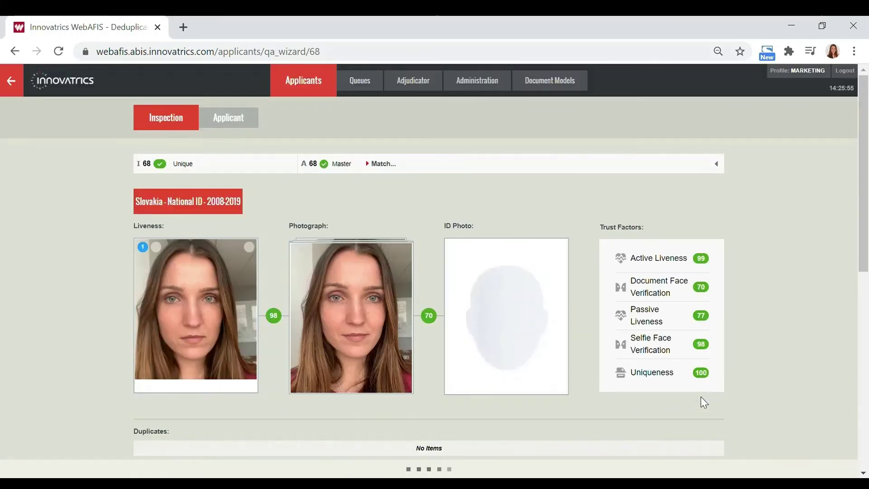
{"action": "mouse_move", "coordinate": [319, 277]}
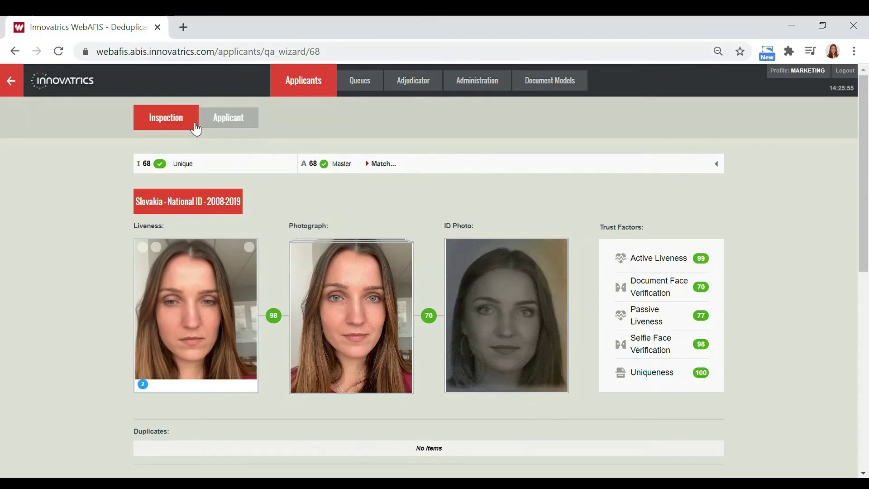
{"action": "left_click", "coordinate": [18, 86]}
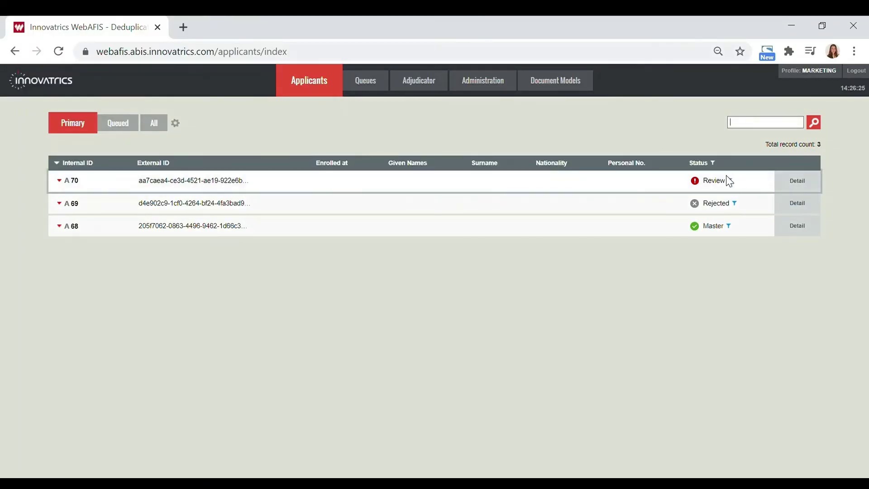
- Open applicant A 70's inspection page and review all six liveness photos in the viewer
{"action": "left_click", "coordinate": [798, 181]}
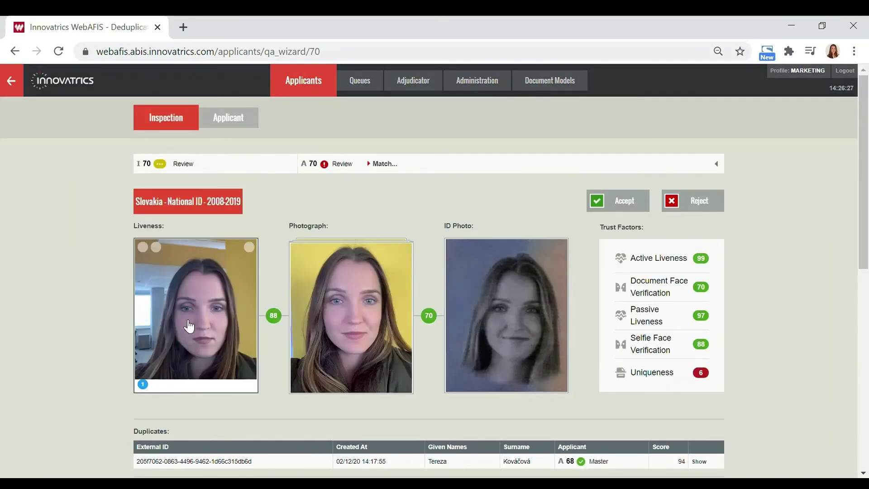
{"action": "left_click", "coordinate": [188, 327]}
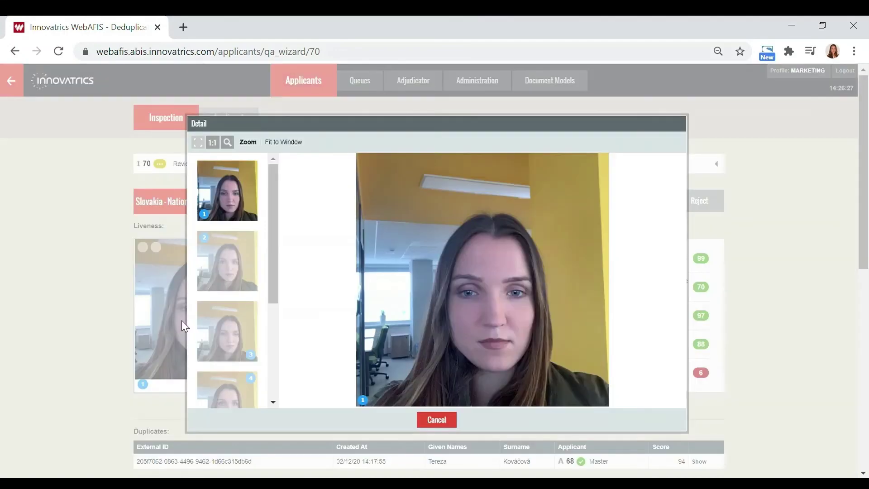
{"action": "left_click", "coordinate": [234, 259]}
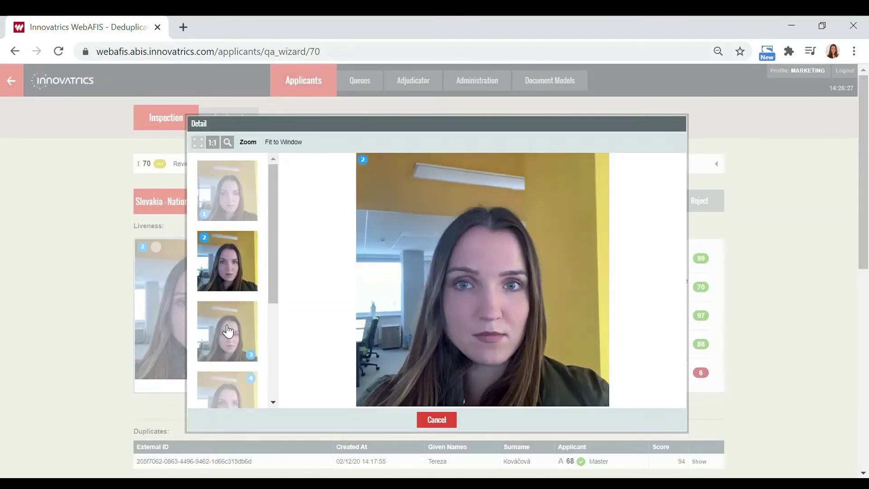
{"action": "left_click", "coordinate": [229, 331]}
{"action": "left_click", "coordinate": [232, 395]}
{"action": "scroll", "coordinate": [231, 371], "scroll_direction": "down", "scroll_amount": 3}
{"action": "left_click", "coordinate": [231, 352]}
{"action": "left_click", "coordinate": [239, 398]}
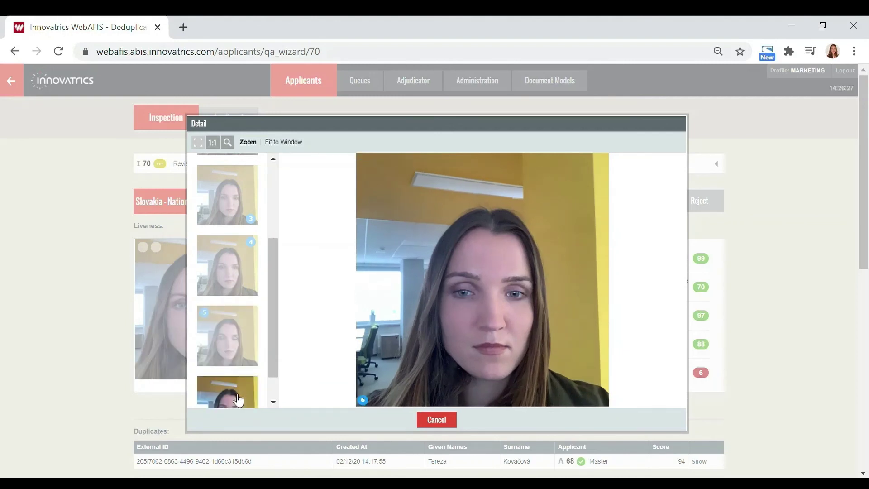
{"action": "left_click", "coordinate": [437, 420]}
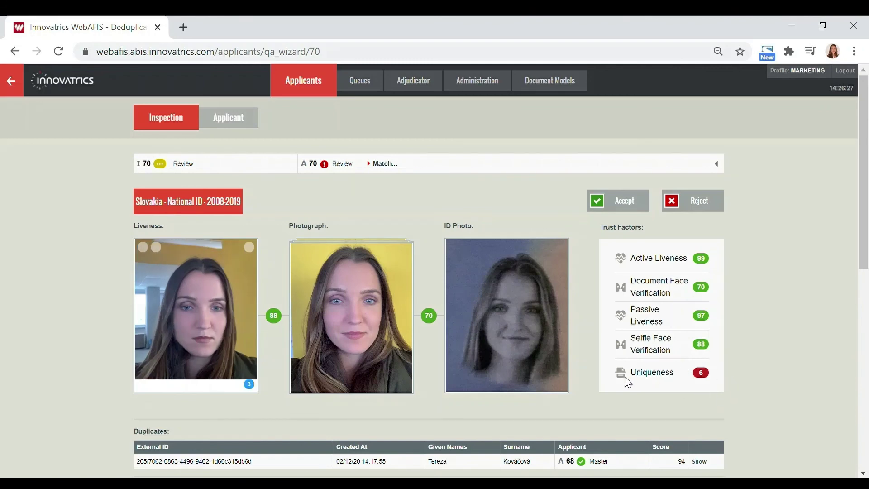
- From applicant 70's Duplicates table, open master applicant A 68, matched with score 94
{"action": "scroll", "coordinate": [720, 369], "scroll_direction": "down", "scroll_amount": 4}
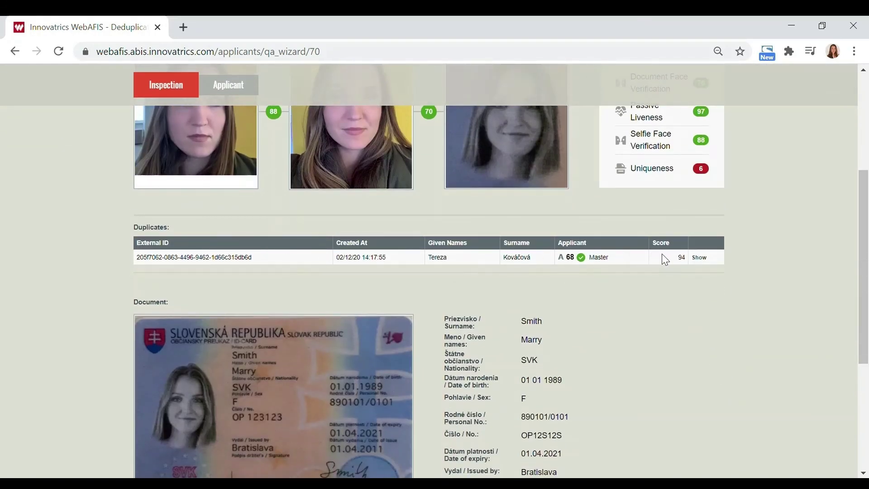
{"action": "left_click", "coordinate": [702, 258]}
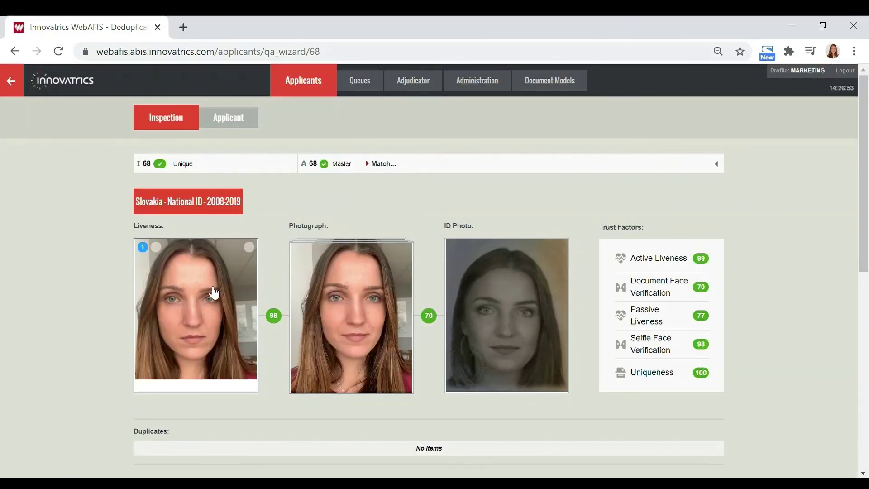
{"action": "mouse_move", "coordinate": [327, 293]}
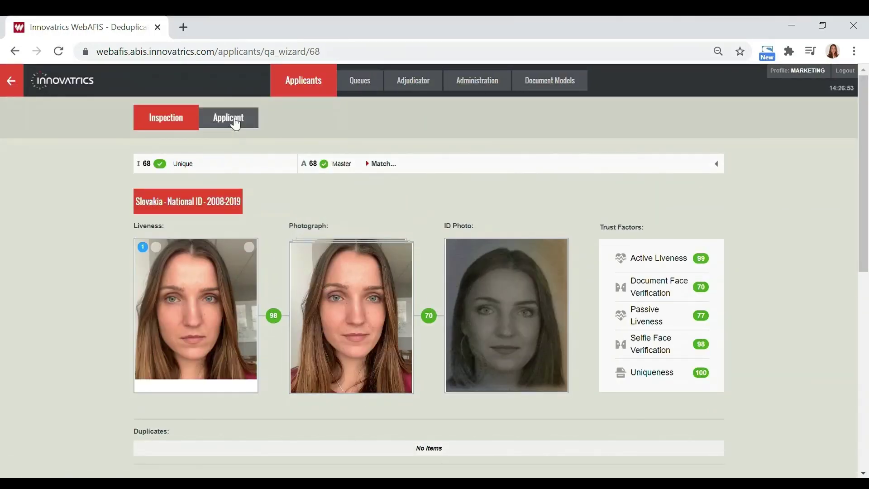